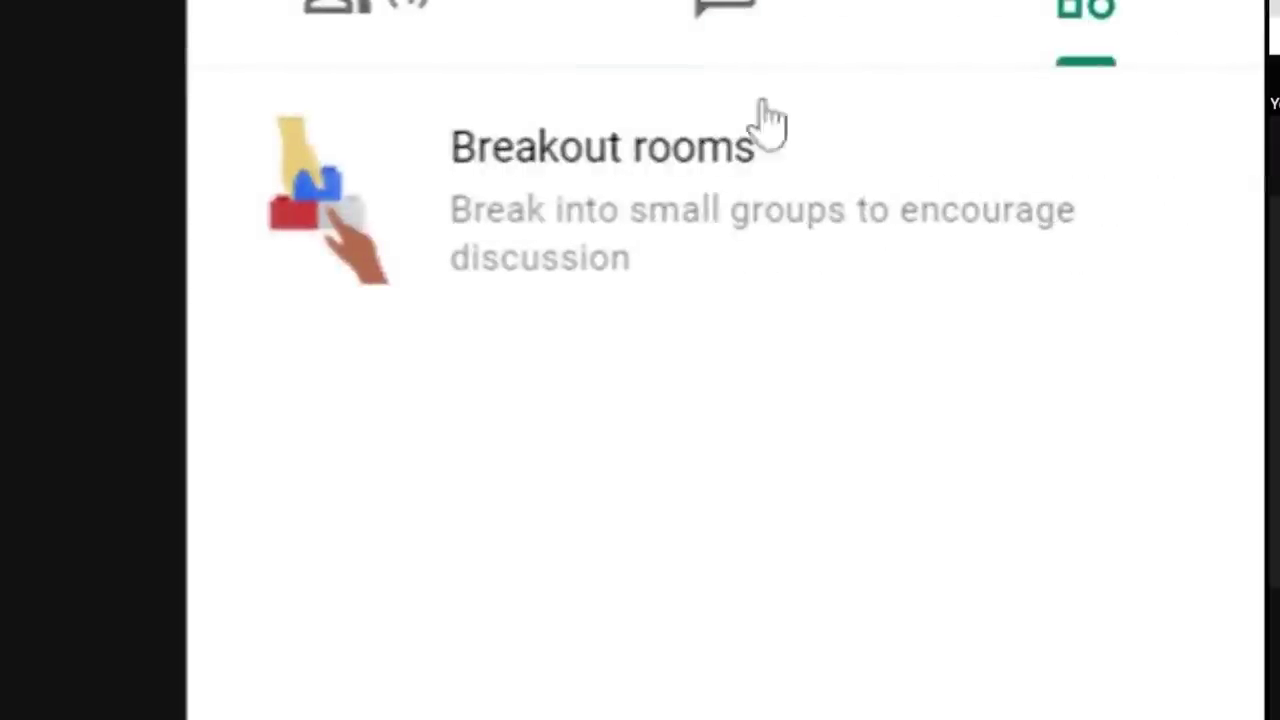
# - Open the breakout rooms setup, try a count of 100 rooms, and set the number of rooms to 2
pyautogui.click(797, 183)
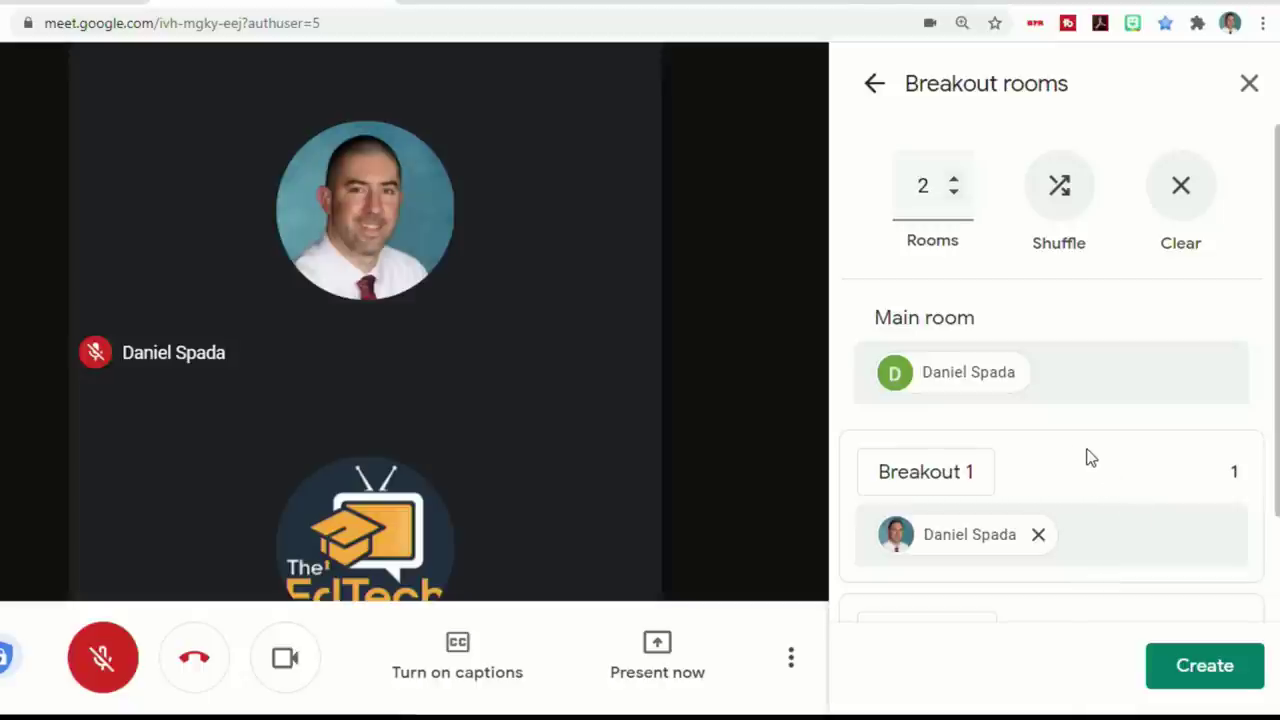
pyautogui.doubleClick(935, 186)
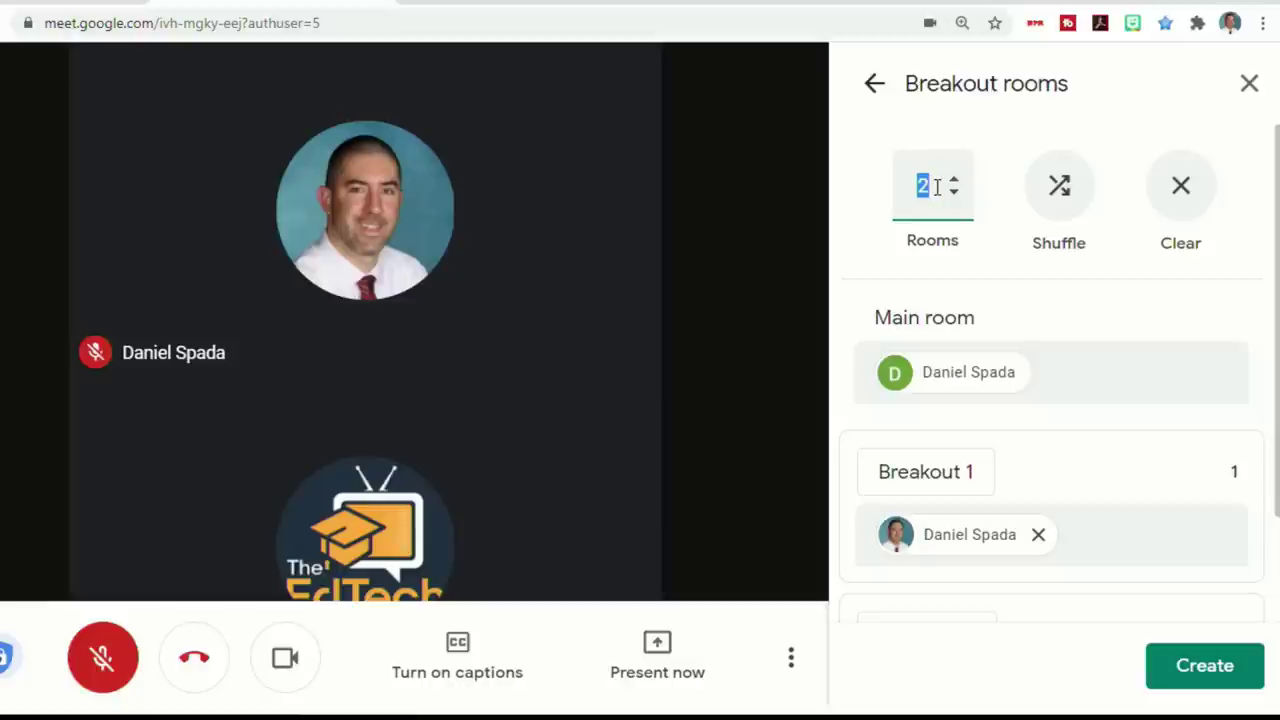
pyautogui.write('100')
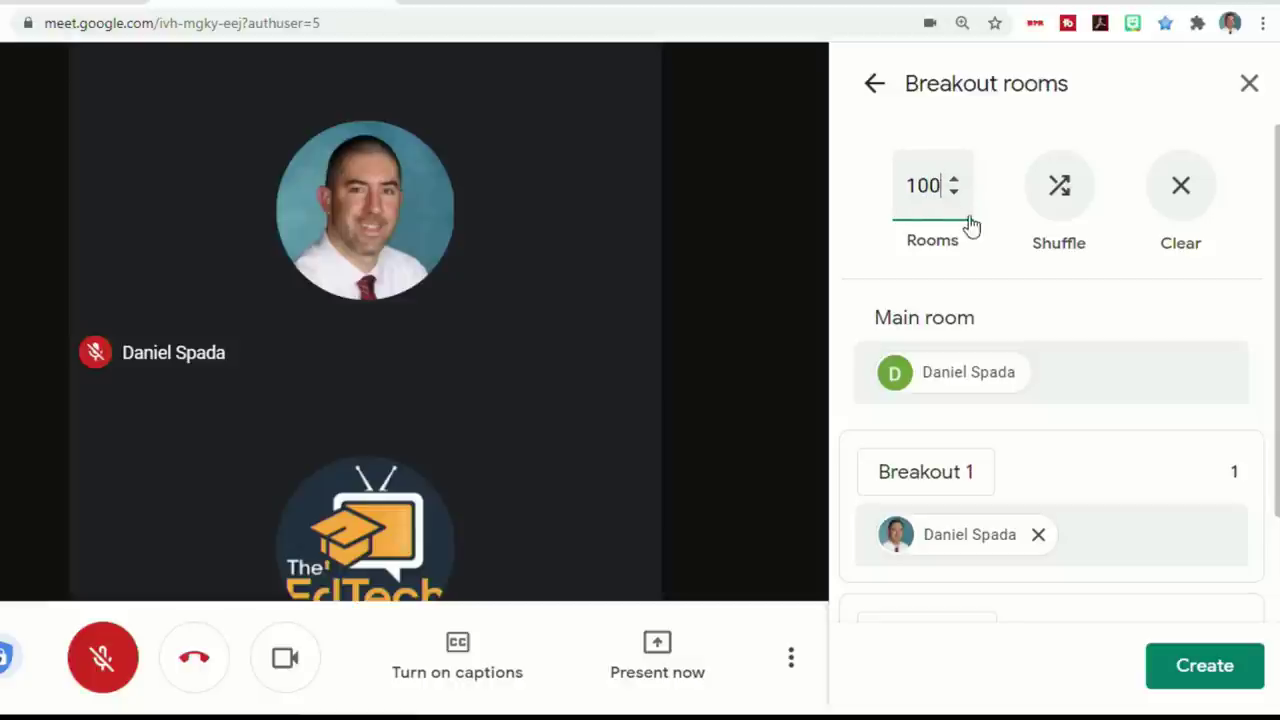
pyautogui.doubleClick(929, 197)
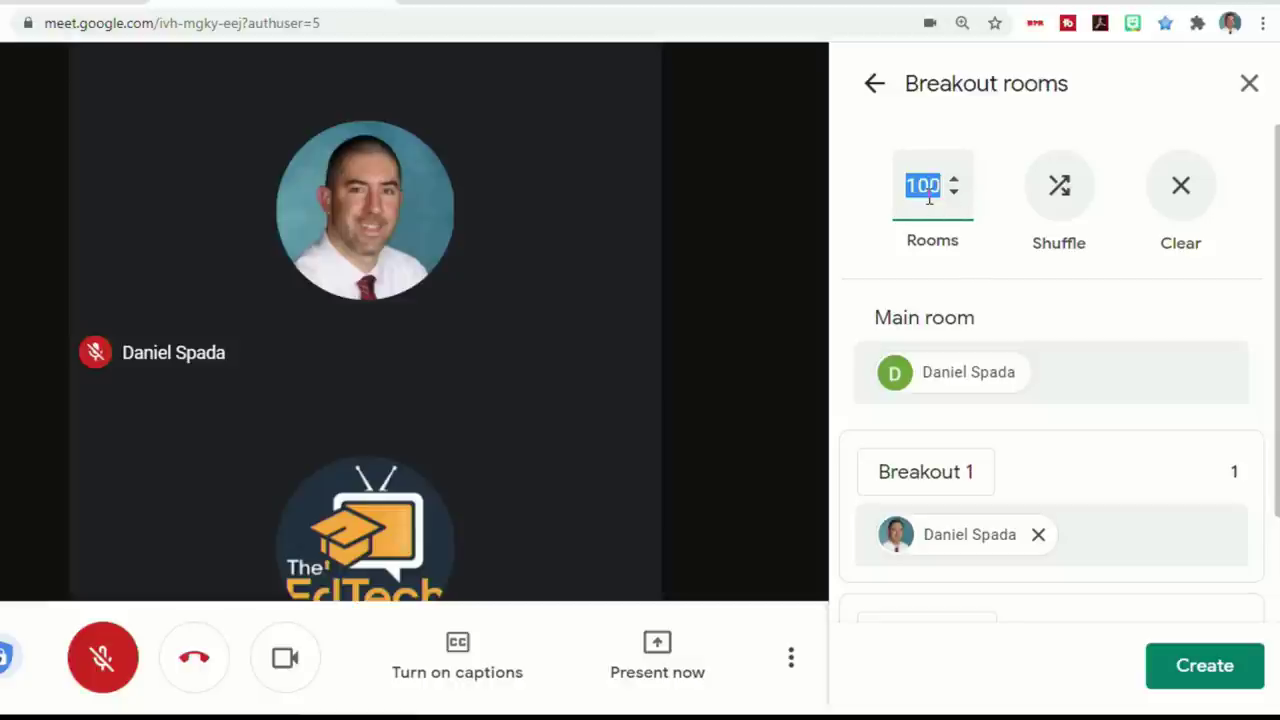
pyautogui.write('2')
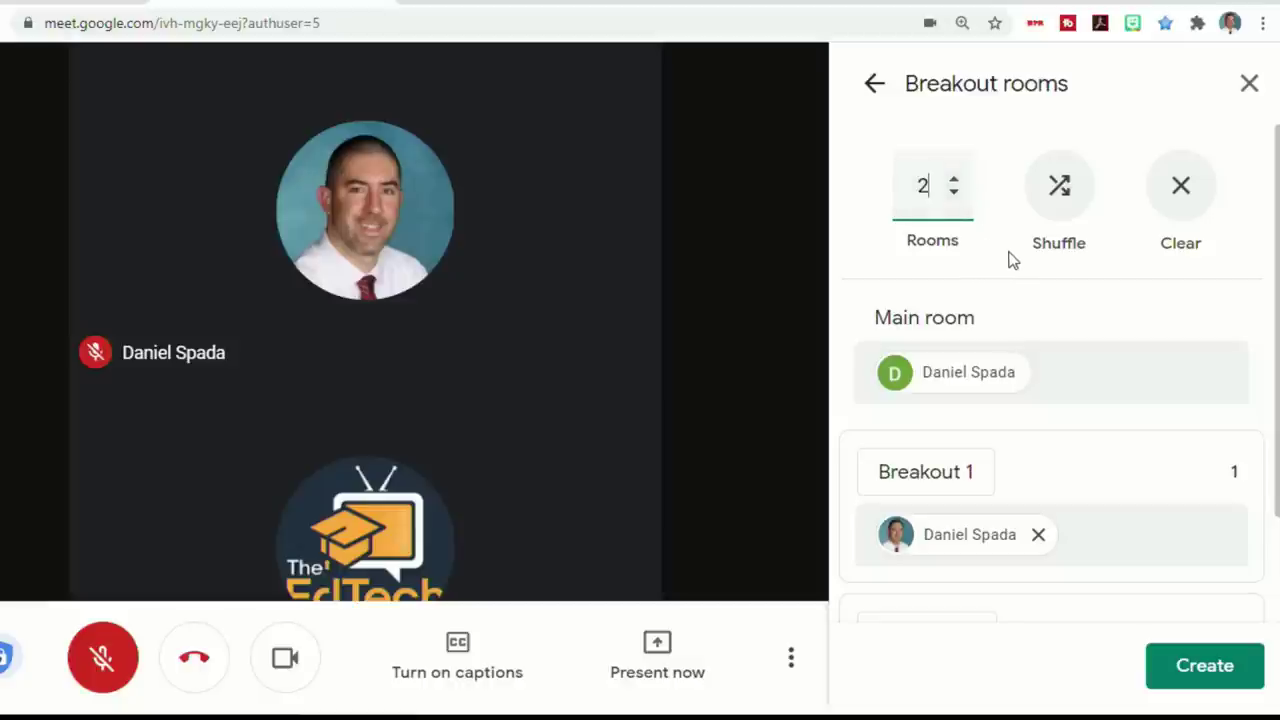
# - Shuffle the participants and try moving them between the two rooms, finishing with both in Breakout 1
pyautogui.click(1066, 212)
pyautogui.scroll(-3, 1080, 311)
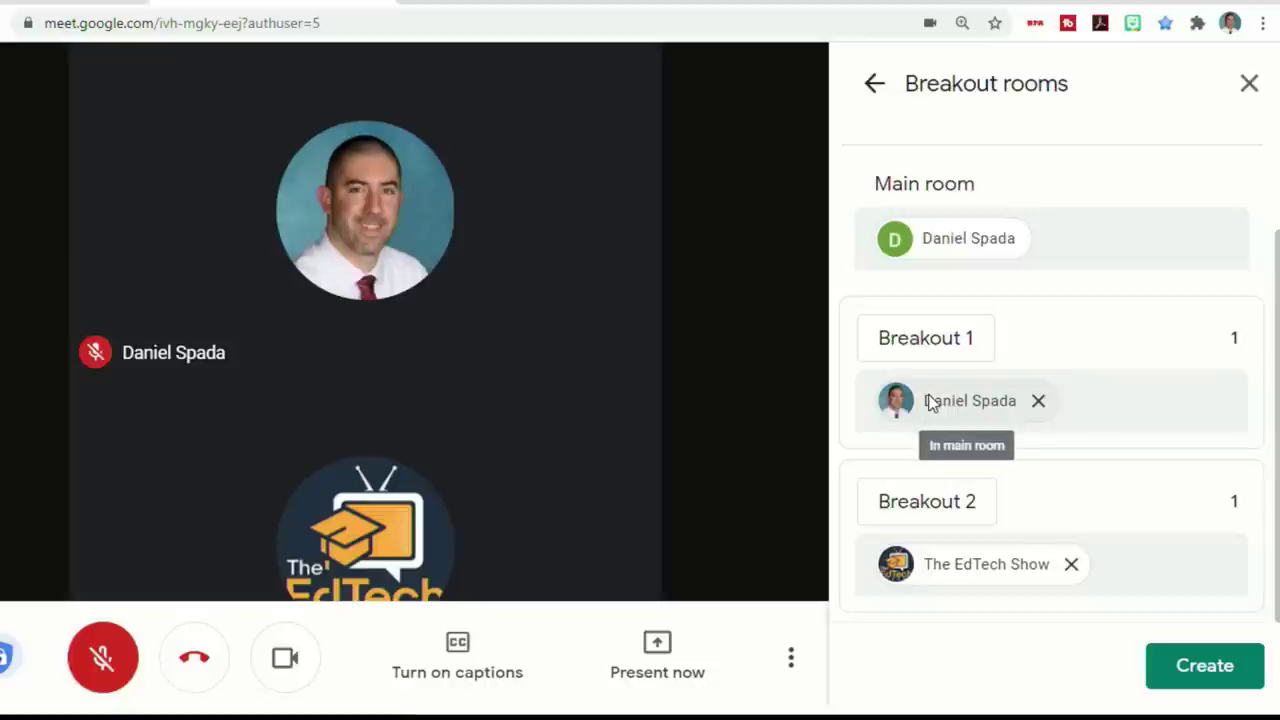
pyautogui.moveTo(917, 400); pyautogui.dragTo(975, 595)
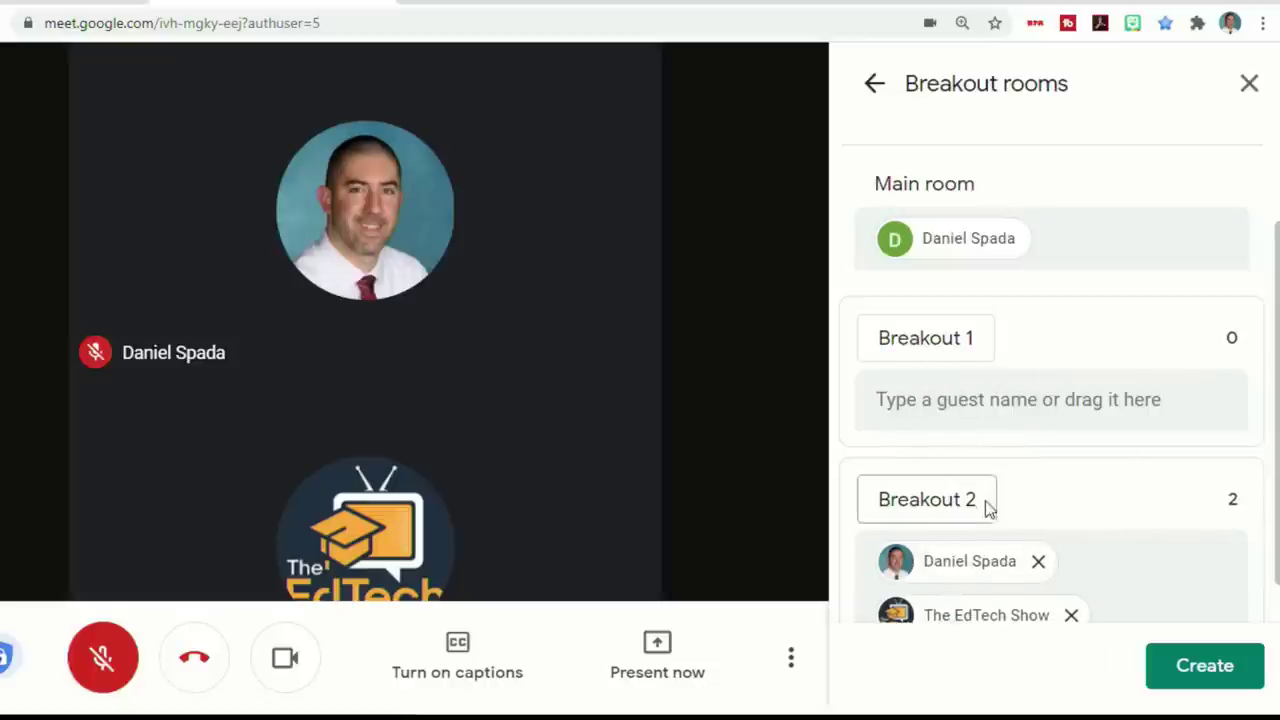
pyautogui.scroll(-1, 990, 530)
pyautogui.moveTo(990, 537); pyautogui.dragTo(972, 405)
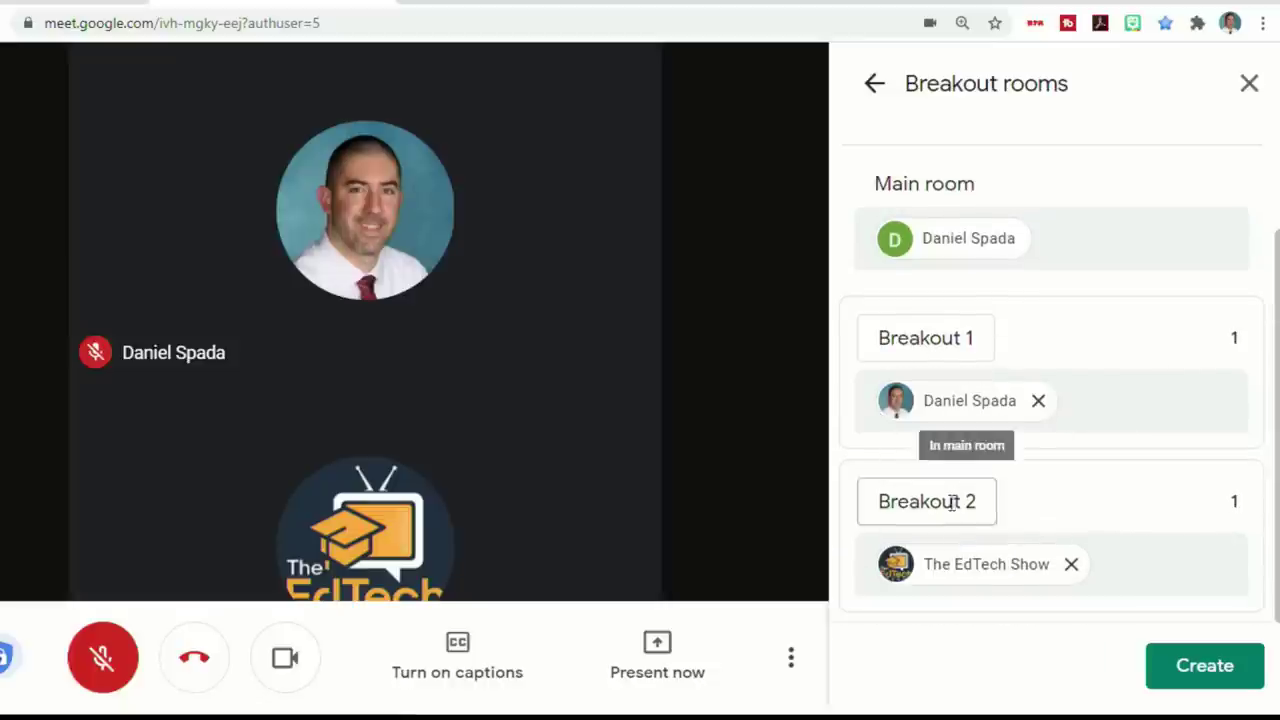
pyautogui.moveTo(950, 568); pyautogui.dragTo(957, 434)
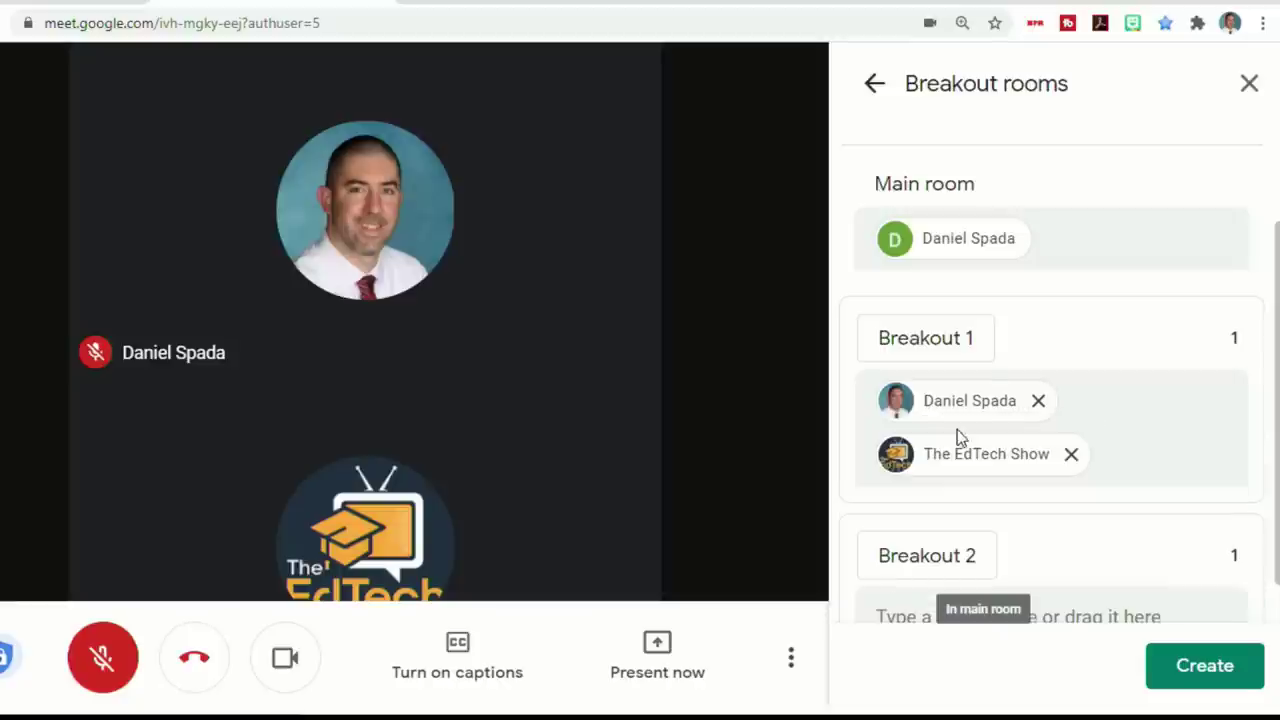
# - Rename the Breakout 1 room as Room 1
pyautogui.click(940, 340)
pyautogui.tripleClick(942, 338)
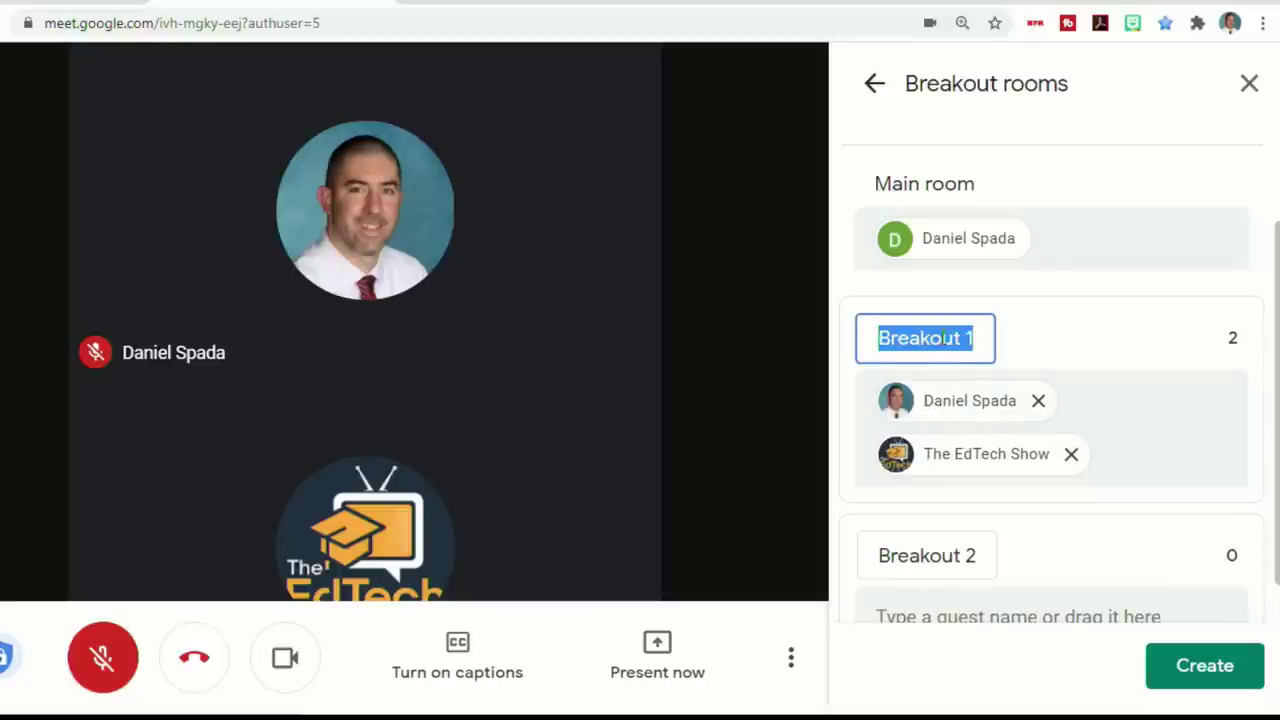
pyautogui.write('Room 1')
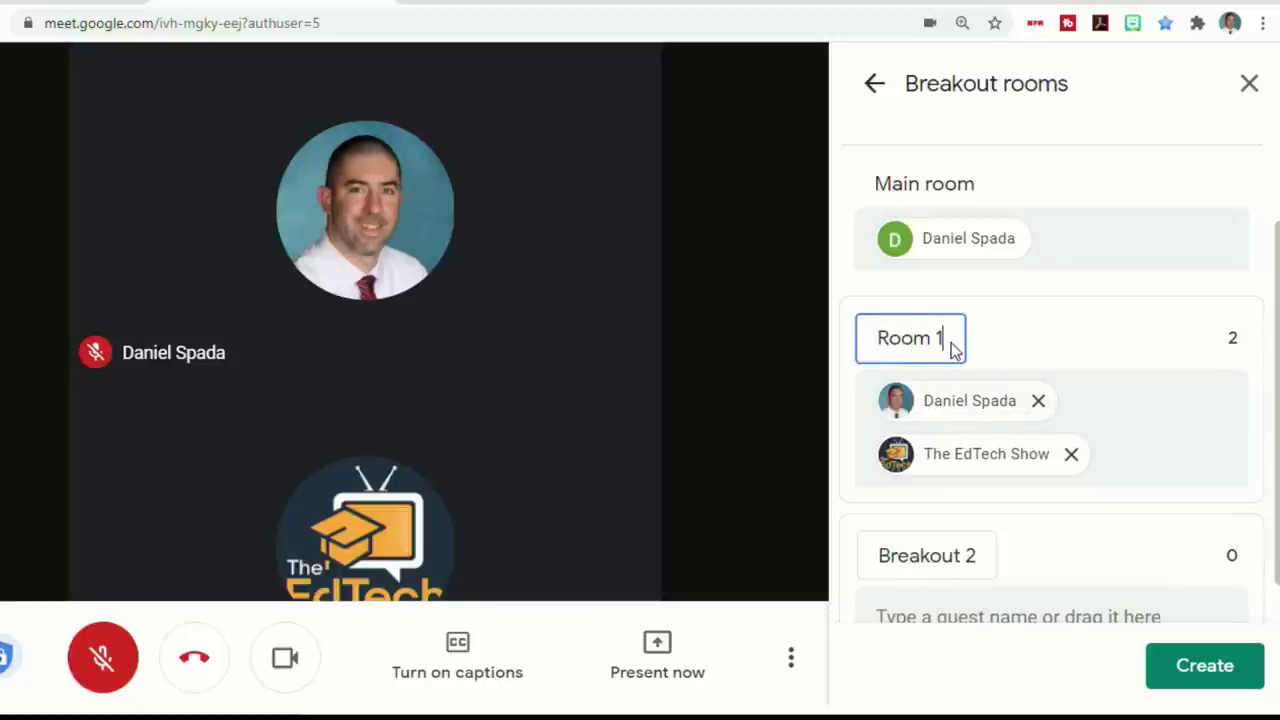
# - Shuffle the participants repeatedly between Room 1 and Breakout 2
pyautogui.scroll(2, 1054, 169)
pyautogui.click(1058, 168)
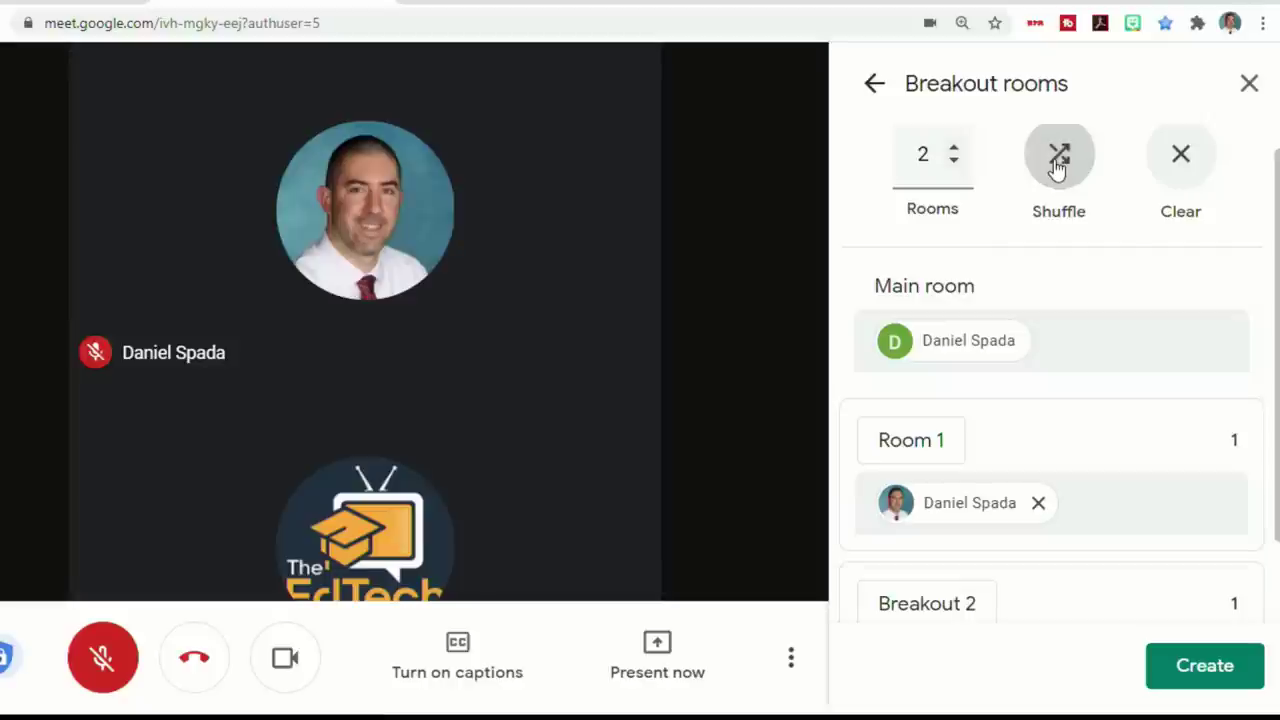
pyautogui.click(1060, 165)
pyautogui.click(1059, 165)
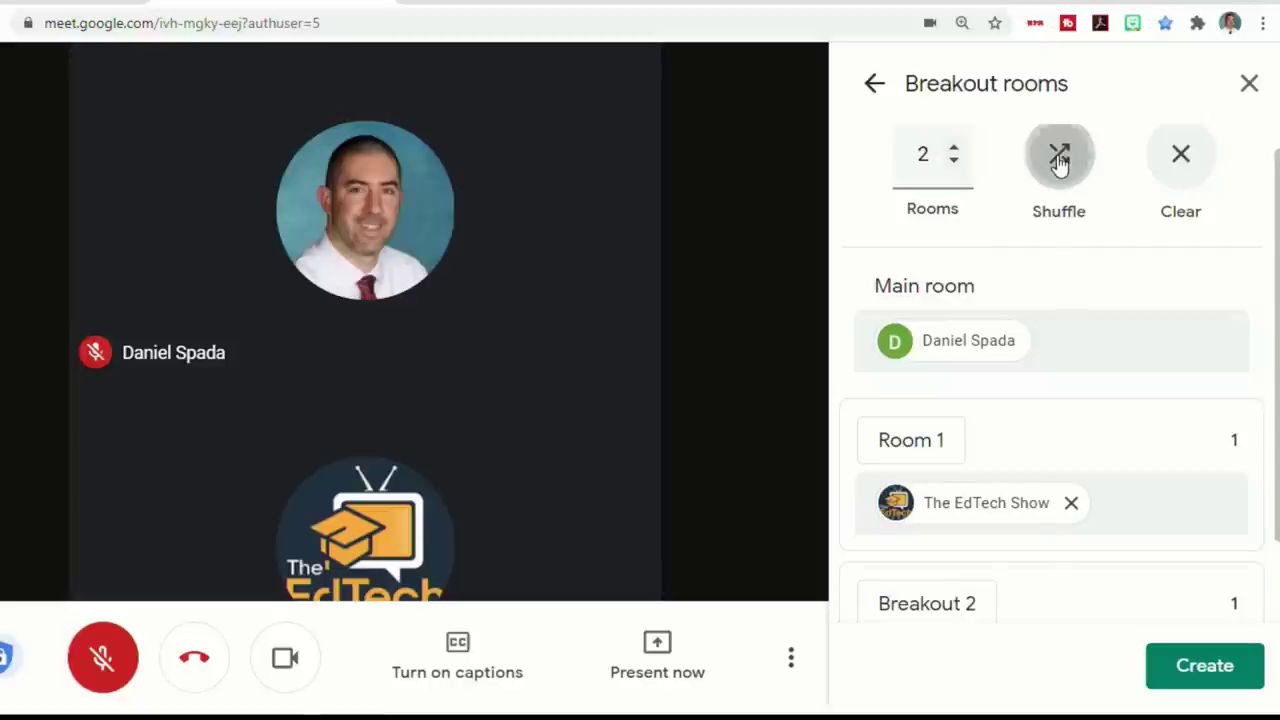
pyautogui.click(1060, 165)
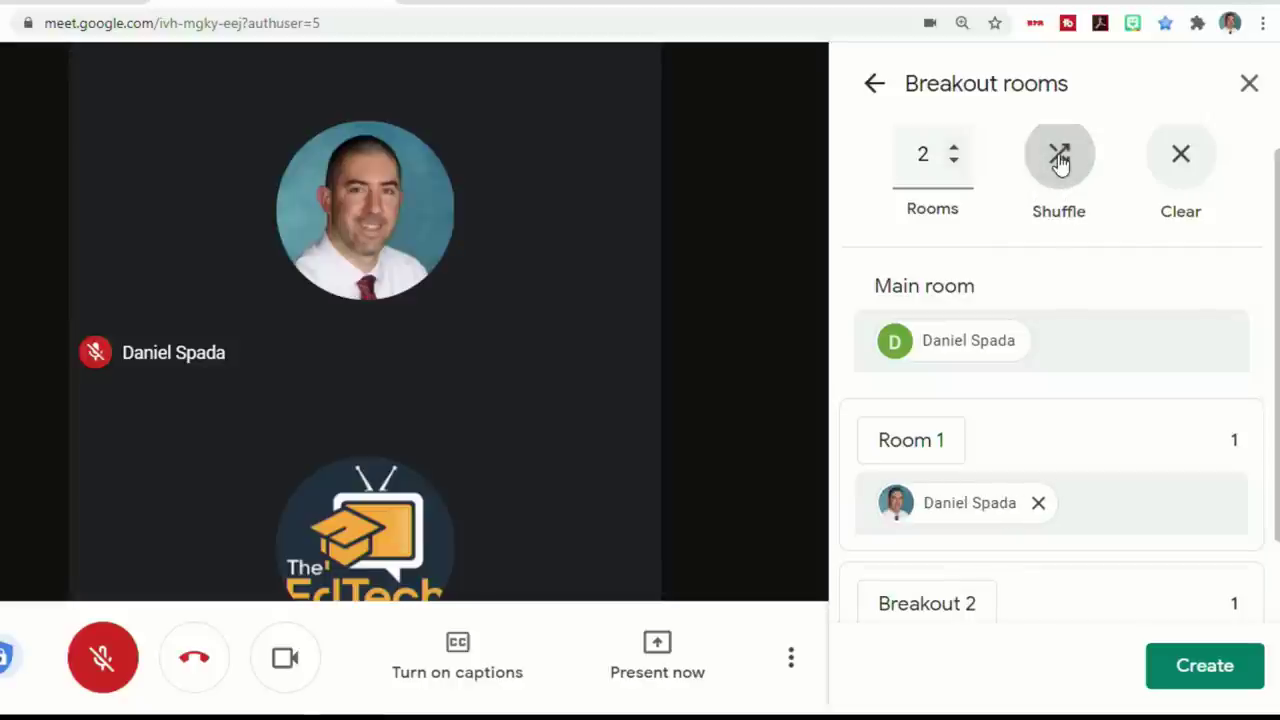
pyautogui.click(1060, 165)
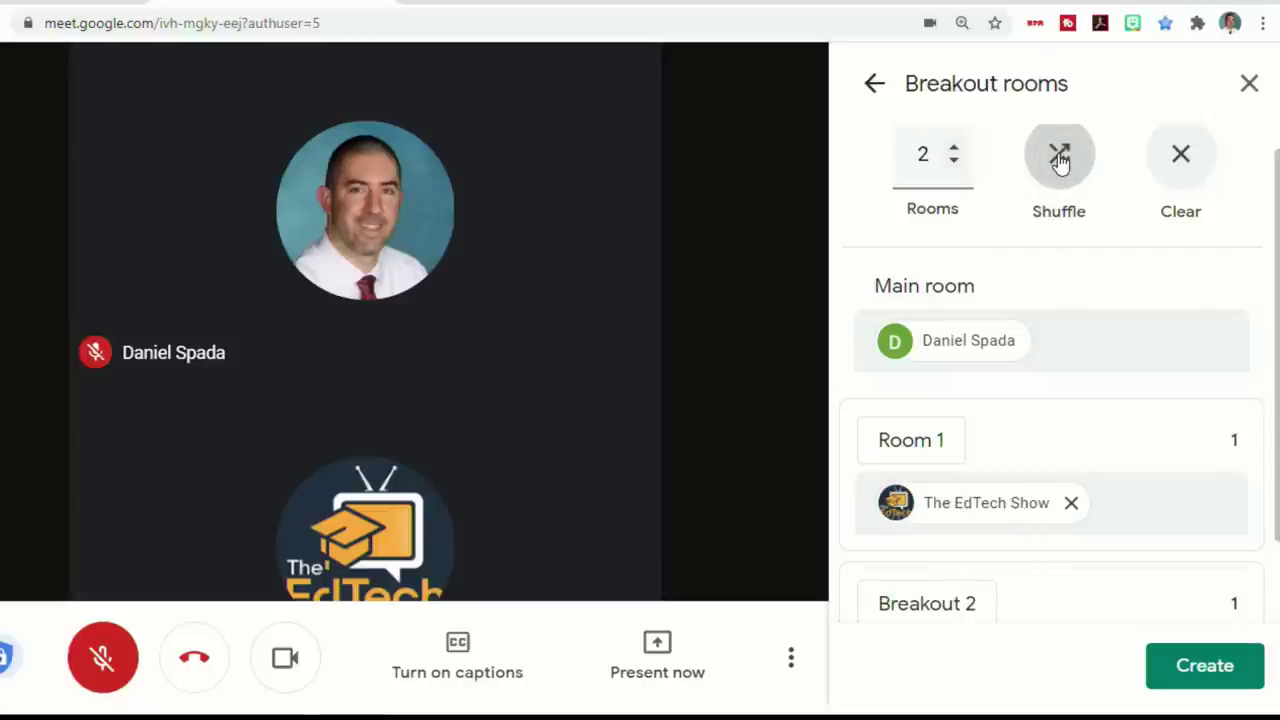
pyautogui.click(1060, 163)
pyautogui.click(1060, 163)
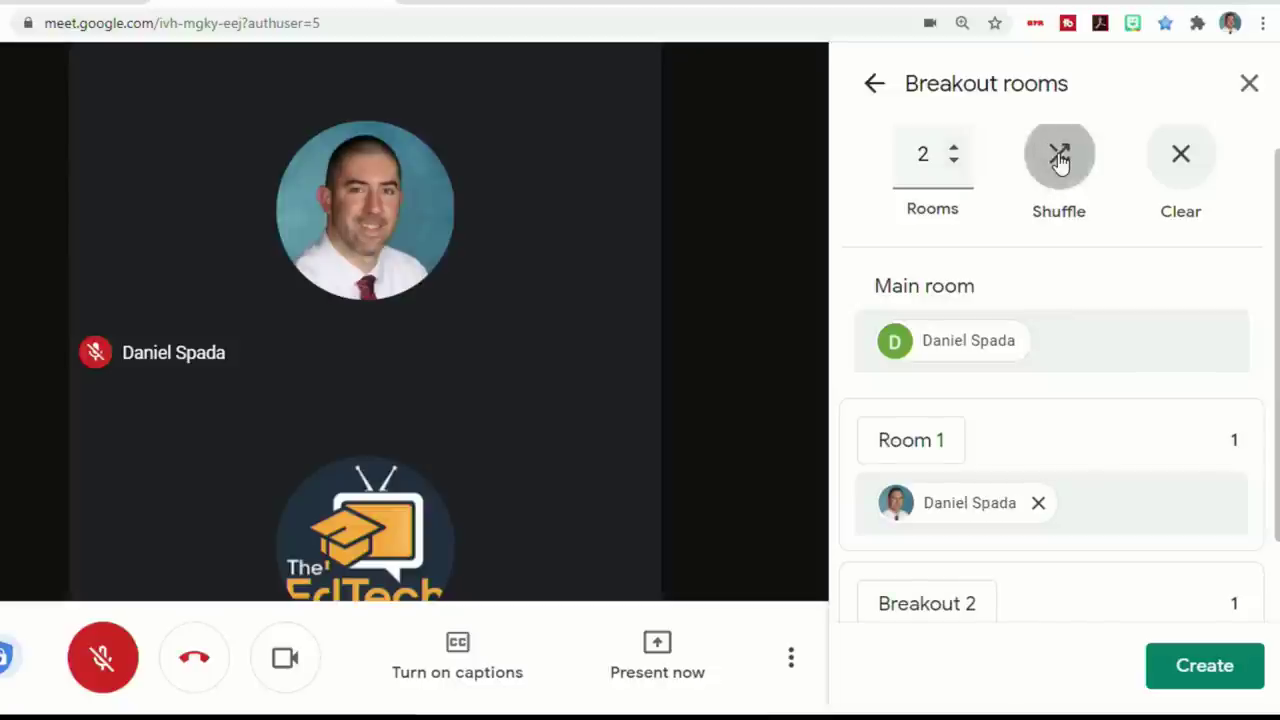
# - Move the participant in Breakout 2 into Room 1 and create the breakout rooms
pyautogui.scroll(-1, 959, 388)
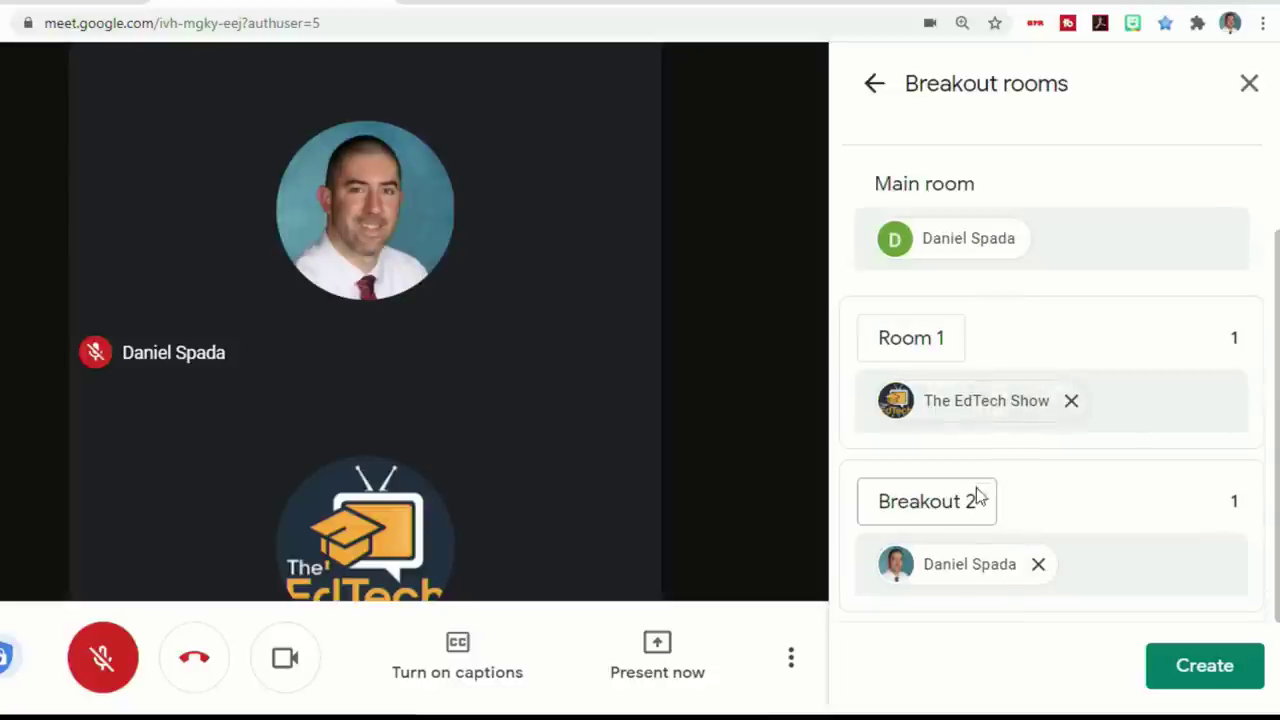
pyautogui.moveTo(960, 563); pyautogui.dragTo(981, 434)
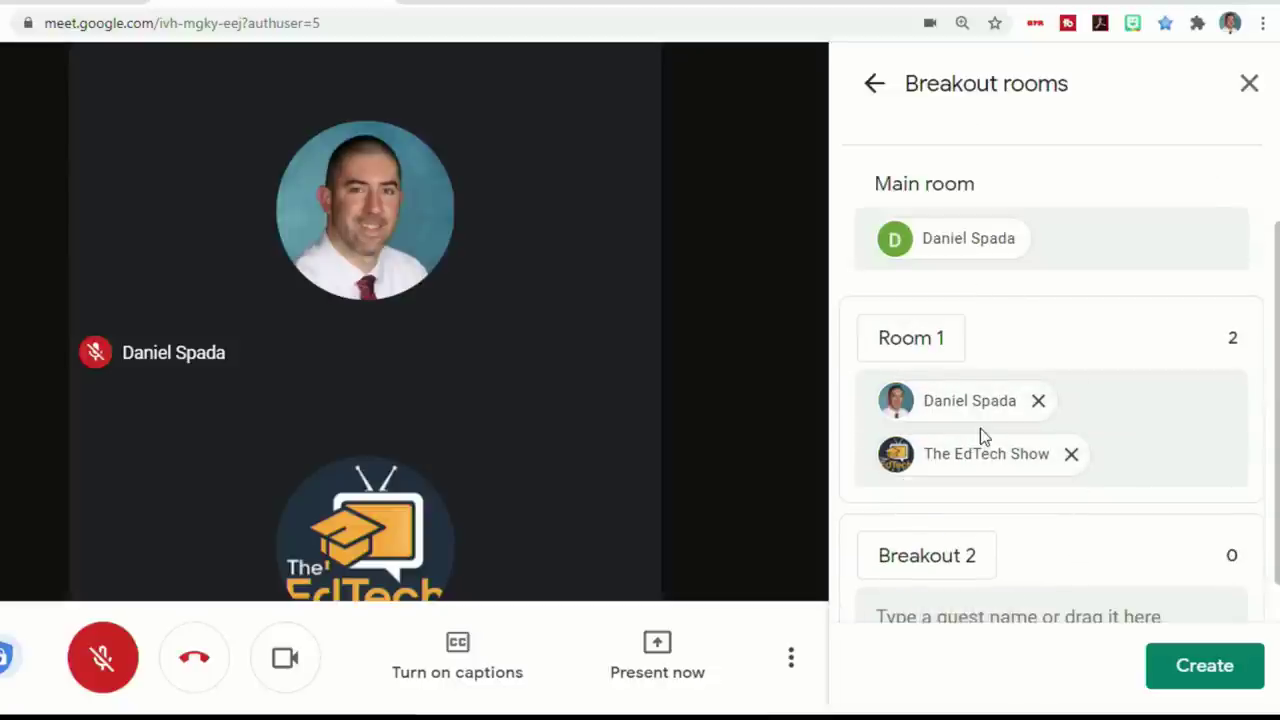
pyautogui.scroll(-1, 1107, 357)
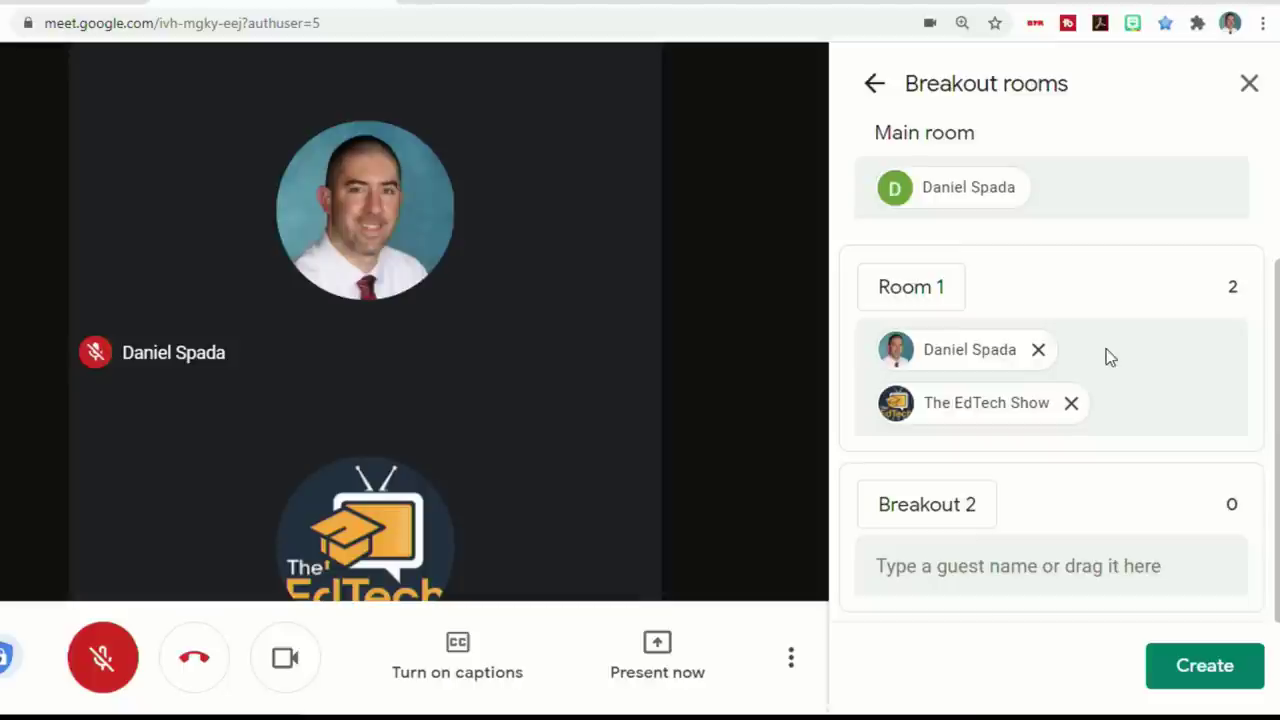
pyautogui.click(1212, 662)
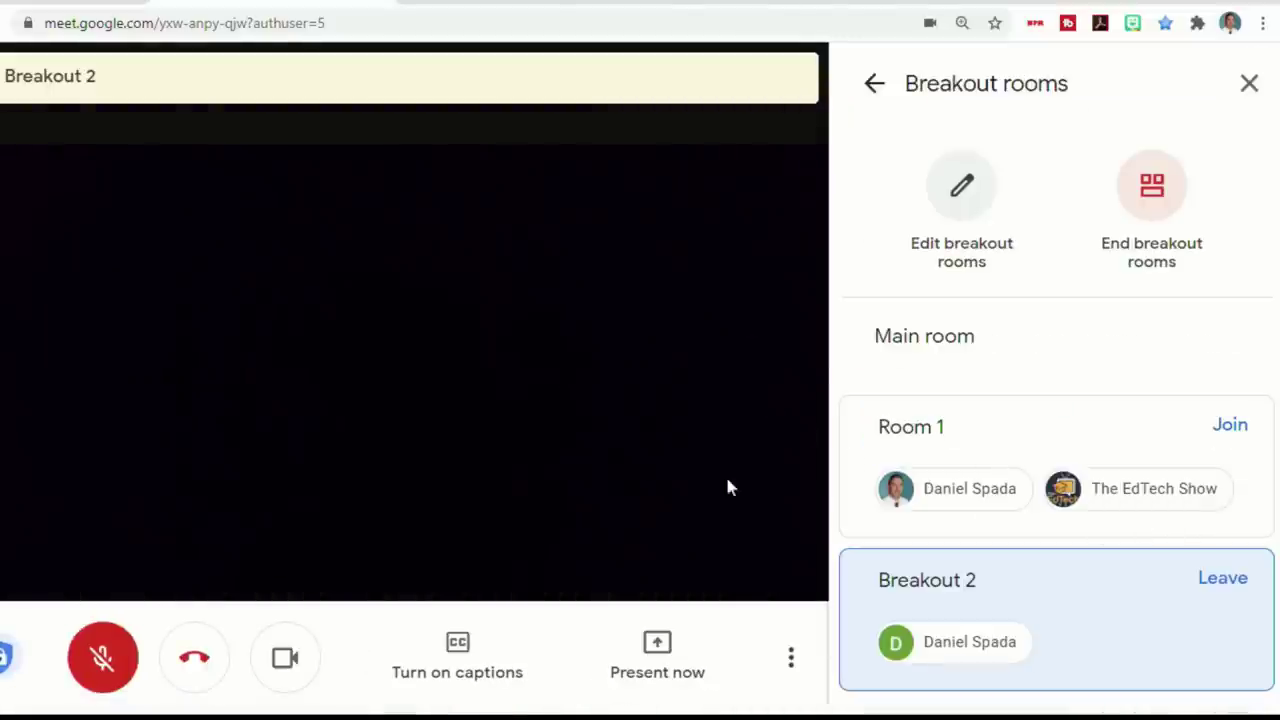
# - Join Room 1, reassign The EdTech Show from Room 1 to Breakout 2, and save the room changes
pyautogui.click(1228, 426)
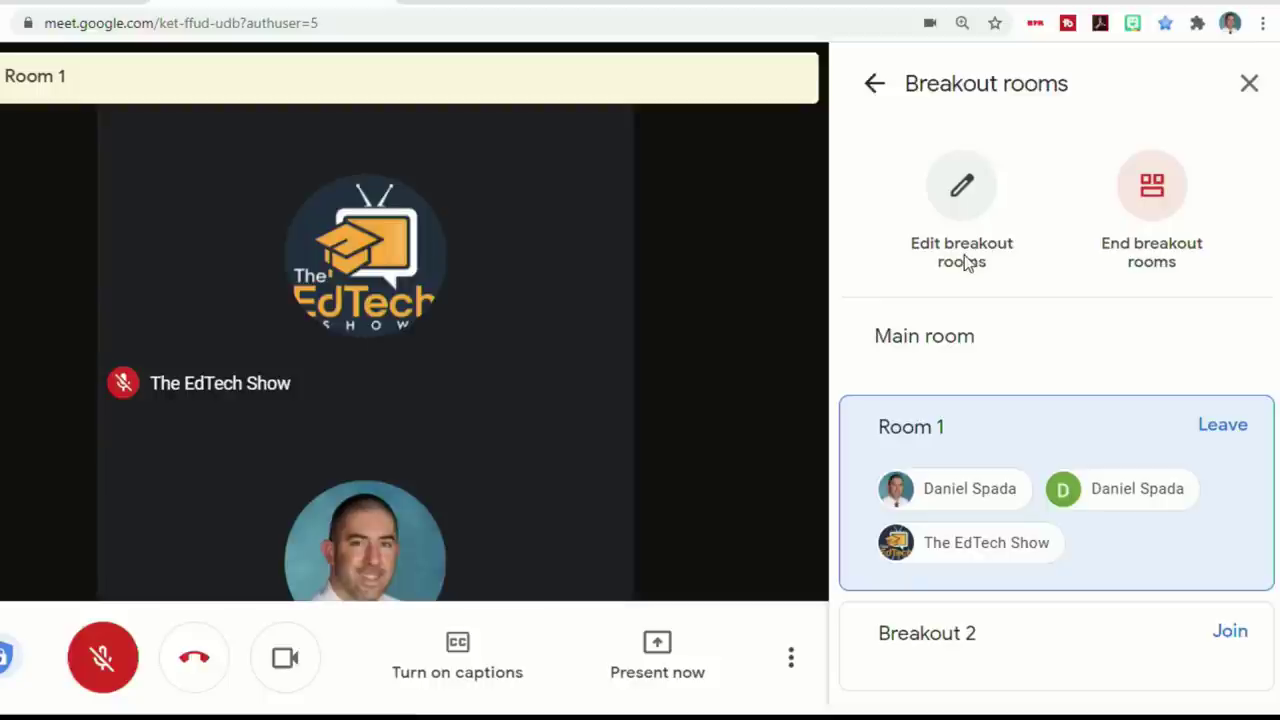
pyautogui.click(960, 200)
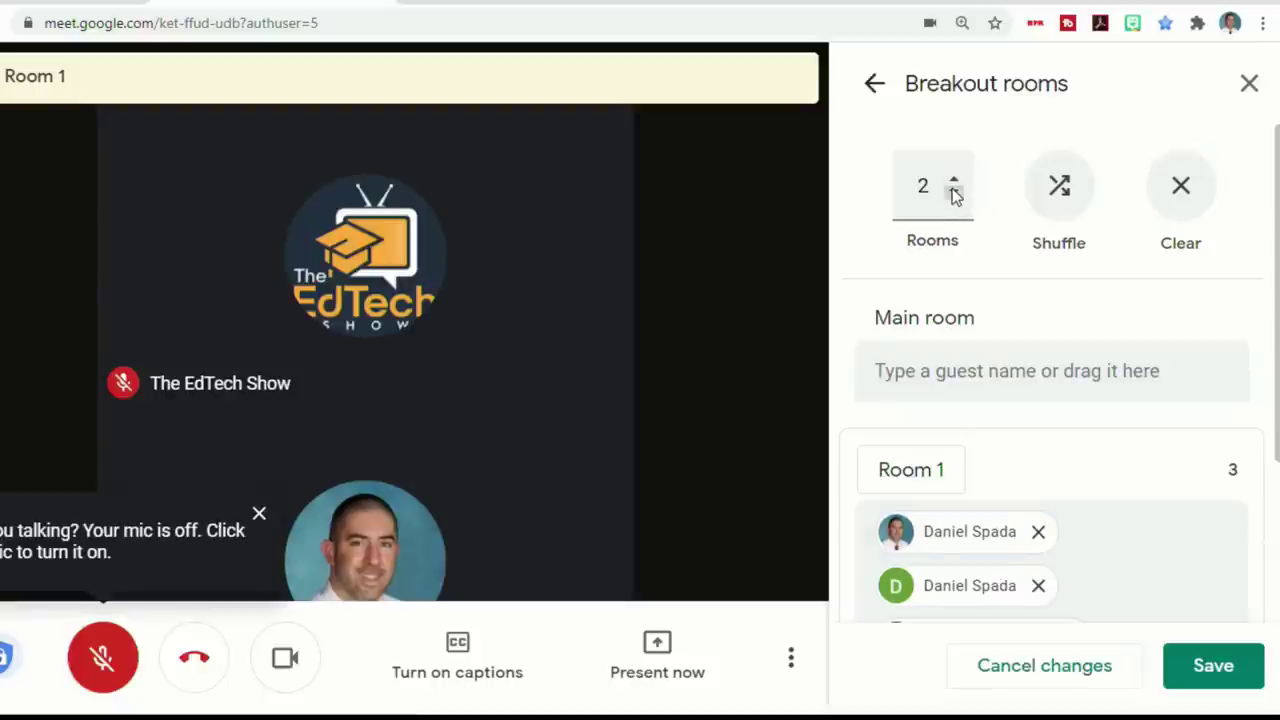
pyautogui.scroll(-2, 1034, 360)
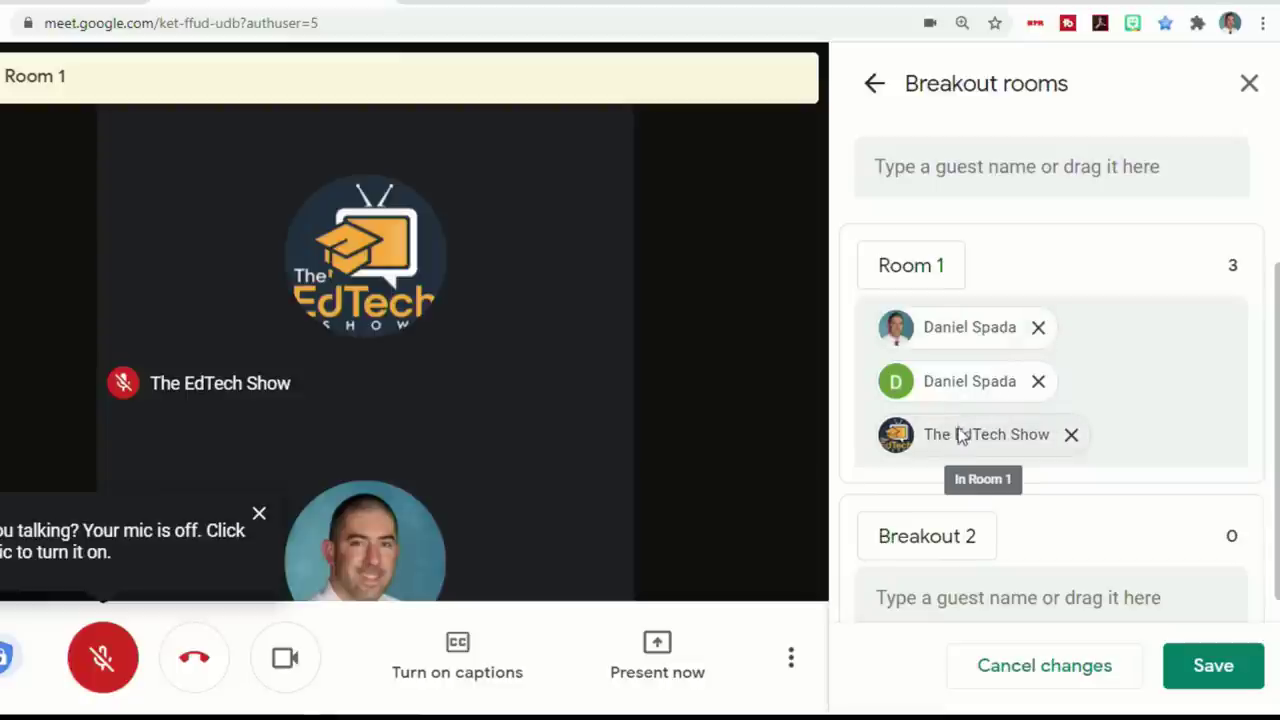
pyautogui.moveTo(963, 437); pyautogui.dragTo(1015, 590)
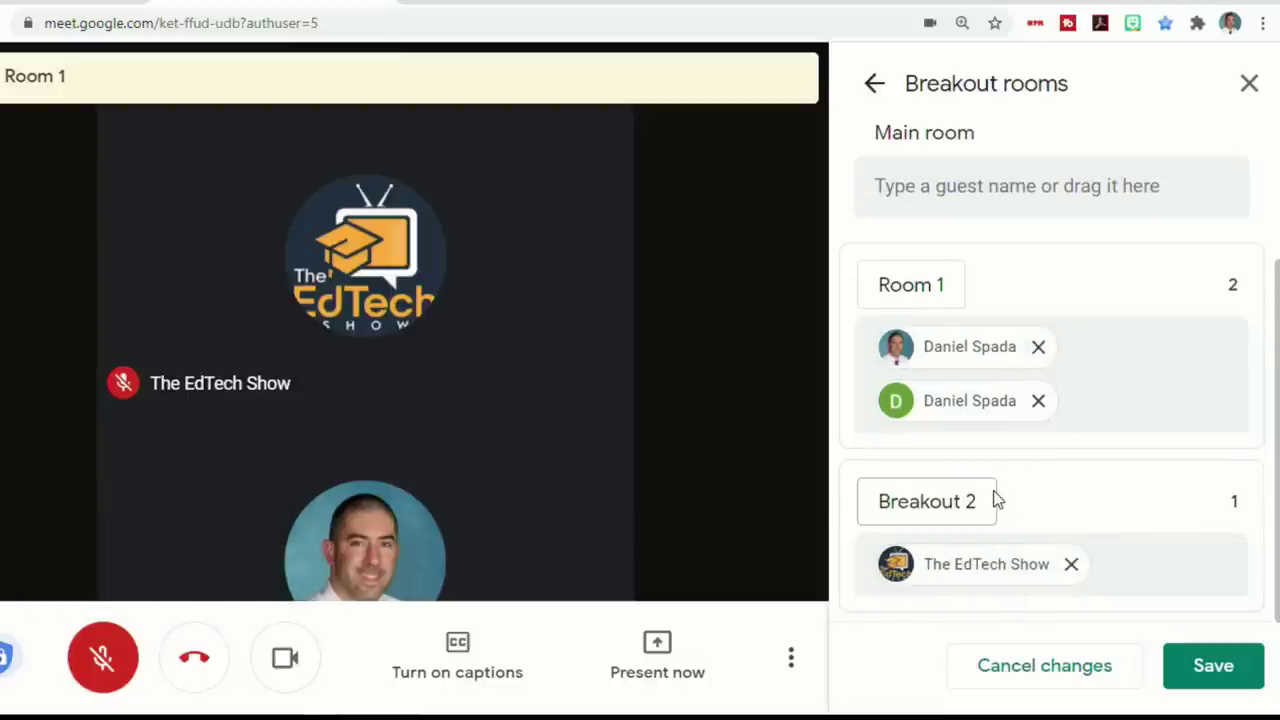
pyautogui.click(1213, 665)
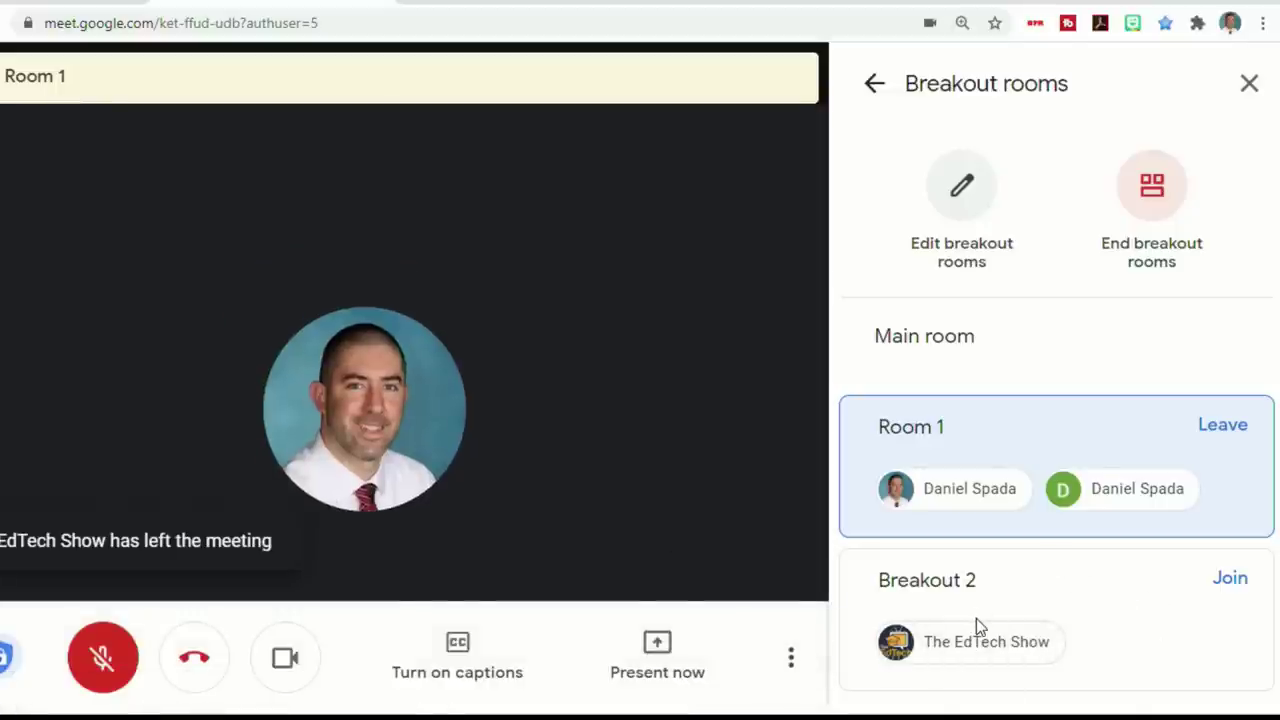
# - End the breakout rooms for everyone and return to the main room
pyautogui.click(1149, 192)
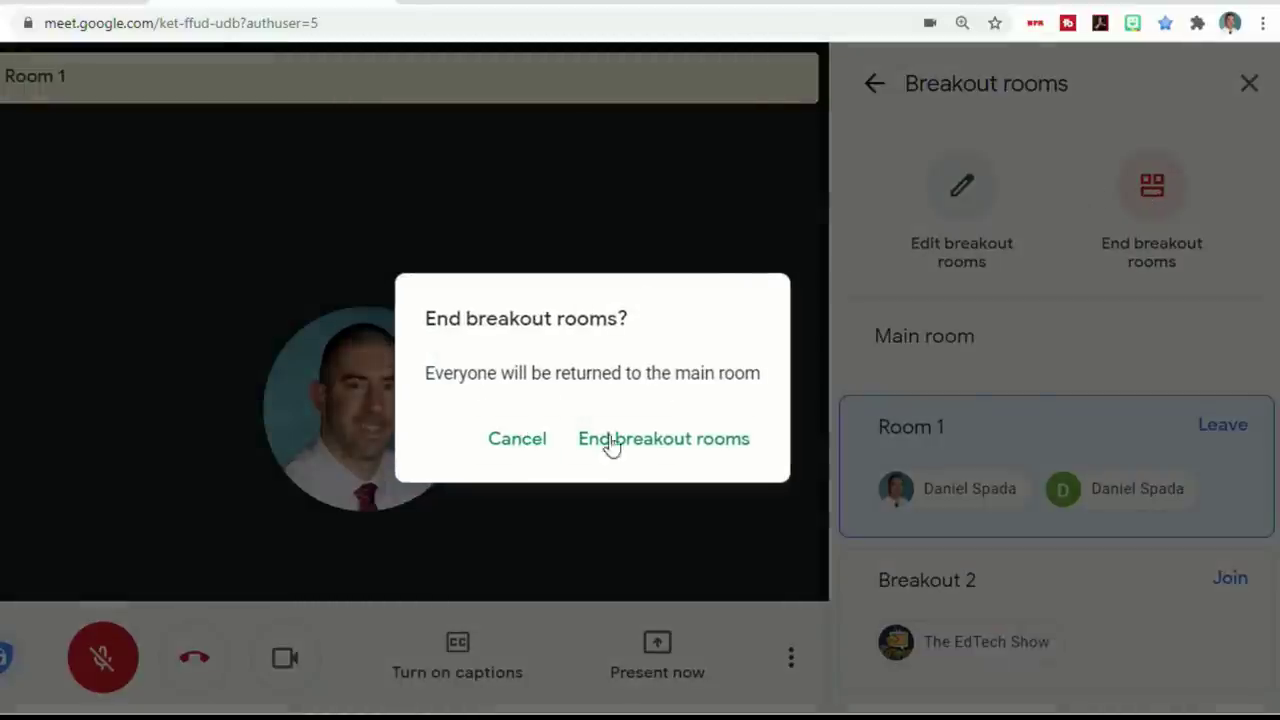
pyautogui.click(660, 442)
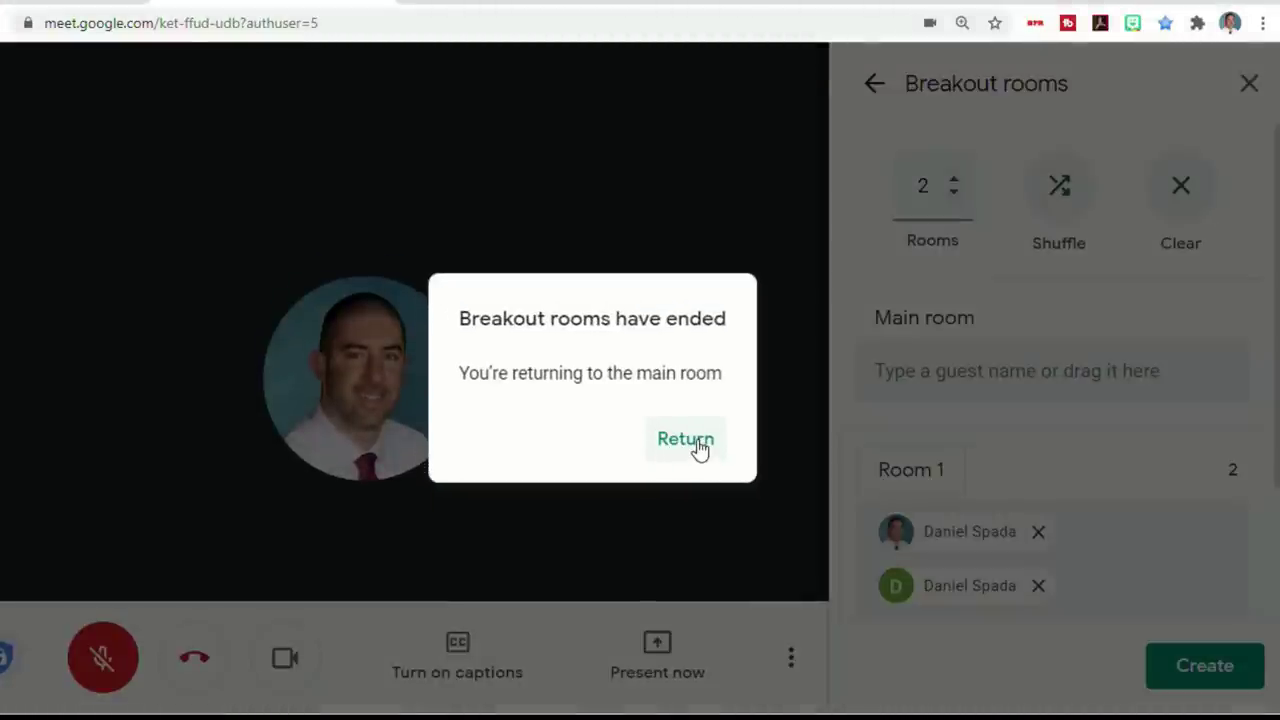
pyautogui.click(699, 446)
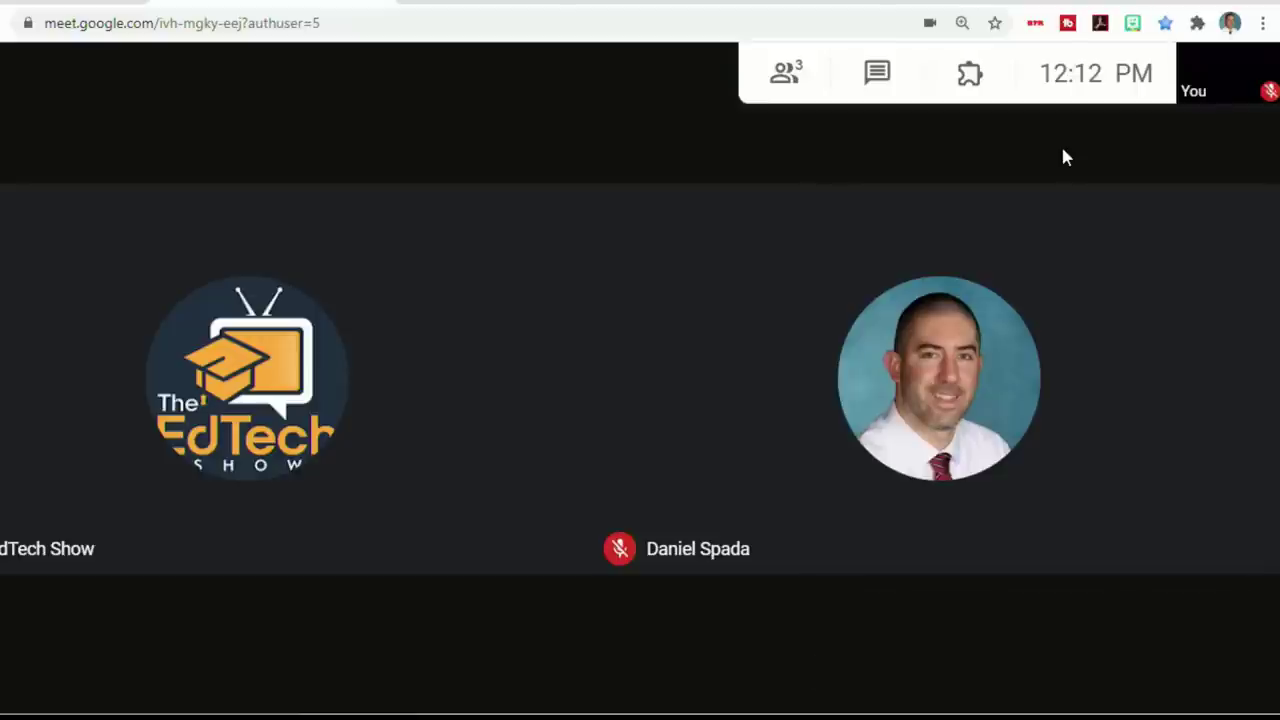
# - Reopen the breakout rooms setup from the main meeting
pyautogui.click(975, 85)
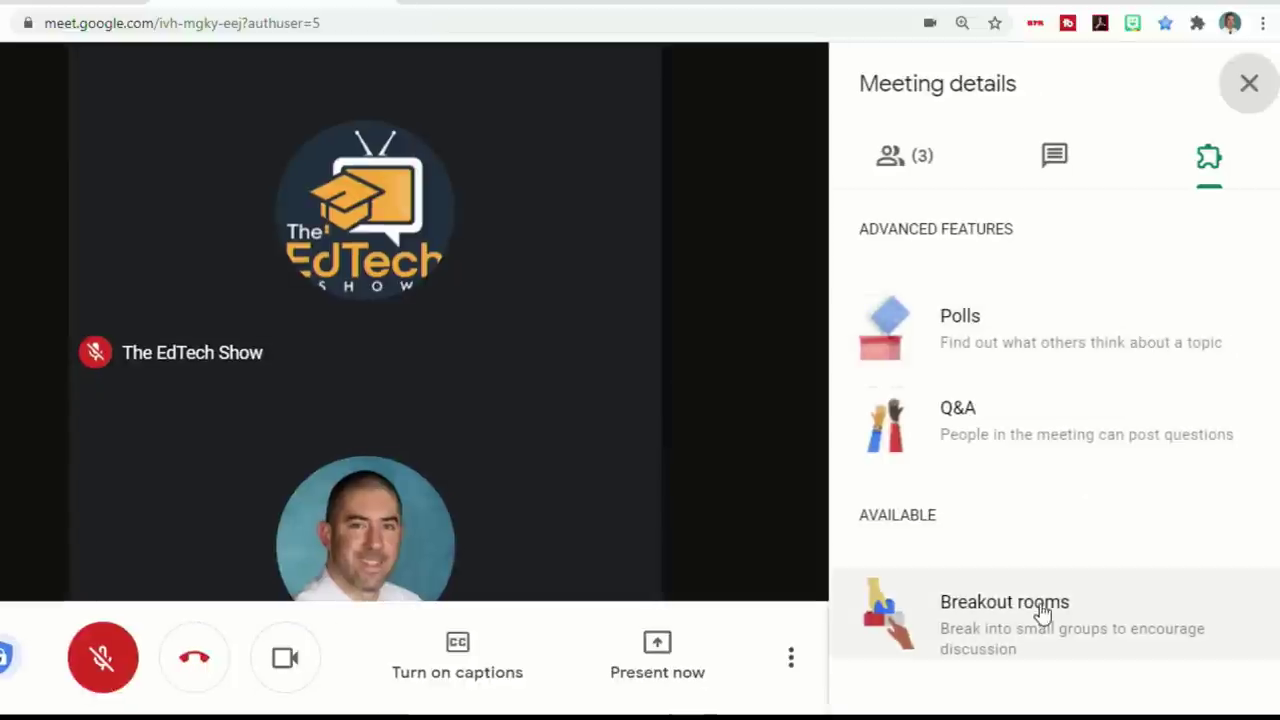
pyautogui.click(1040, 605)
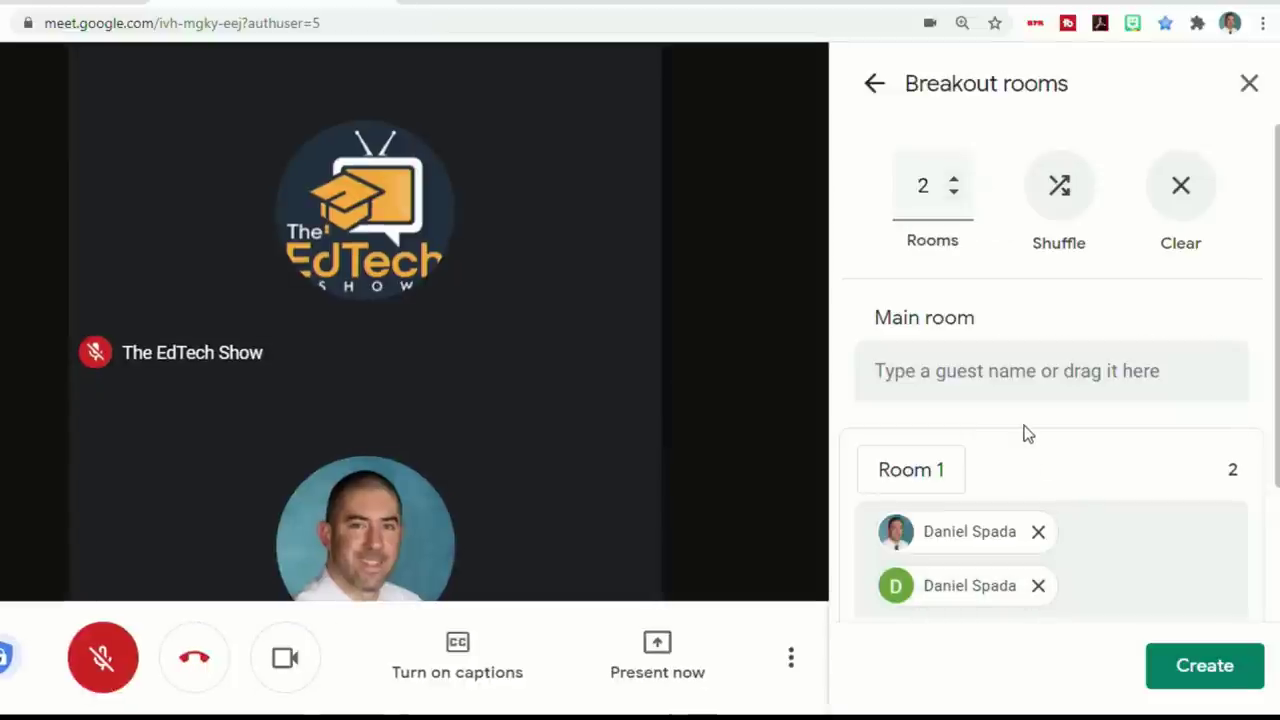